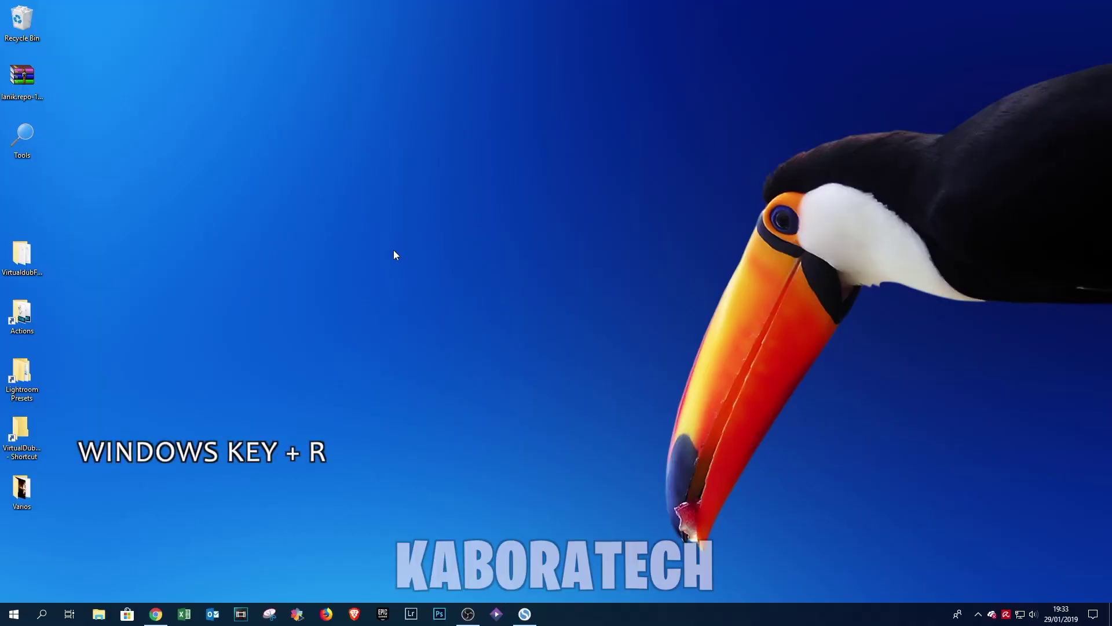
Run msinfo32 and check that System Summary lists BIOS Mode as Legacy.
{"action": "key", "text": "super+r"}
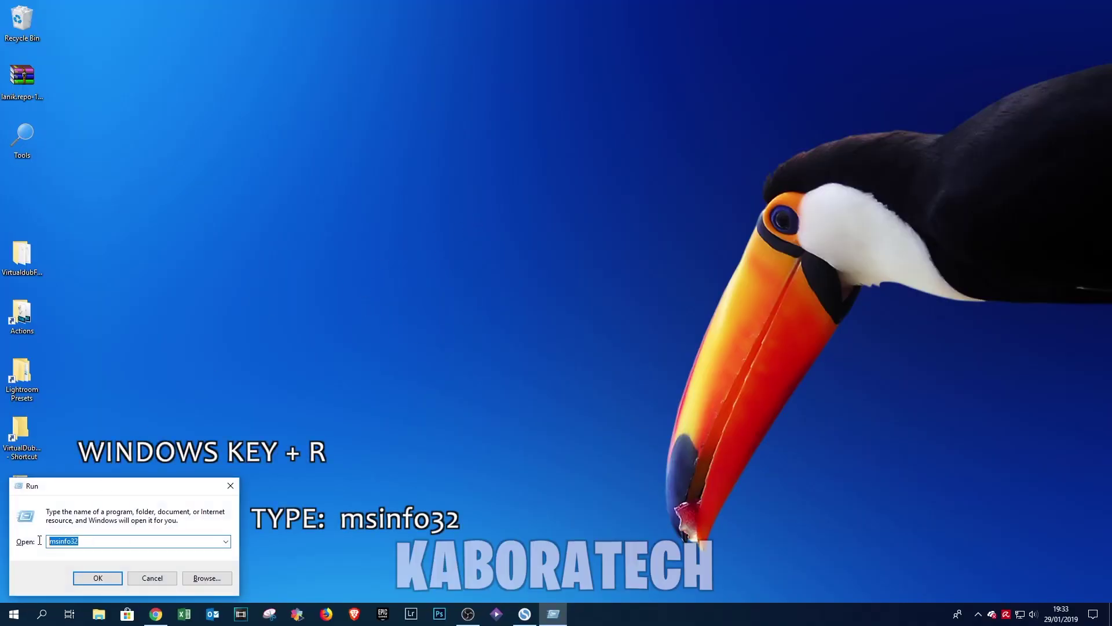
{"action": "left_click", "coordinate": [106, 582]}
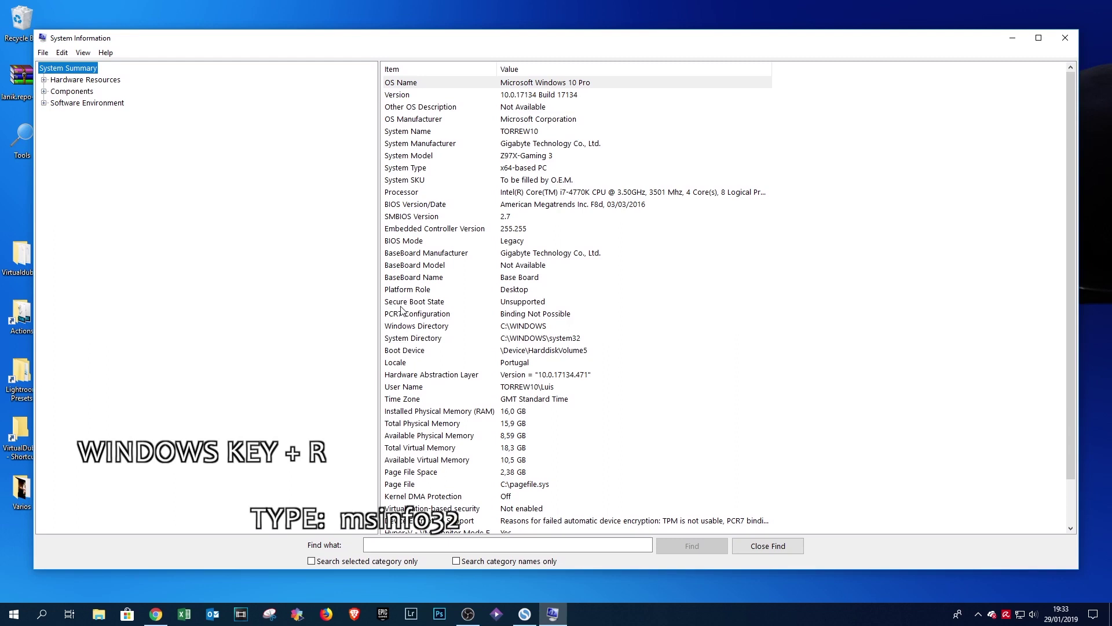
{"action": "left_click", "coordinate": [511, 243]}
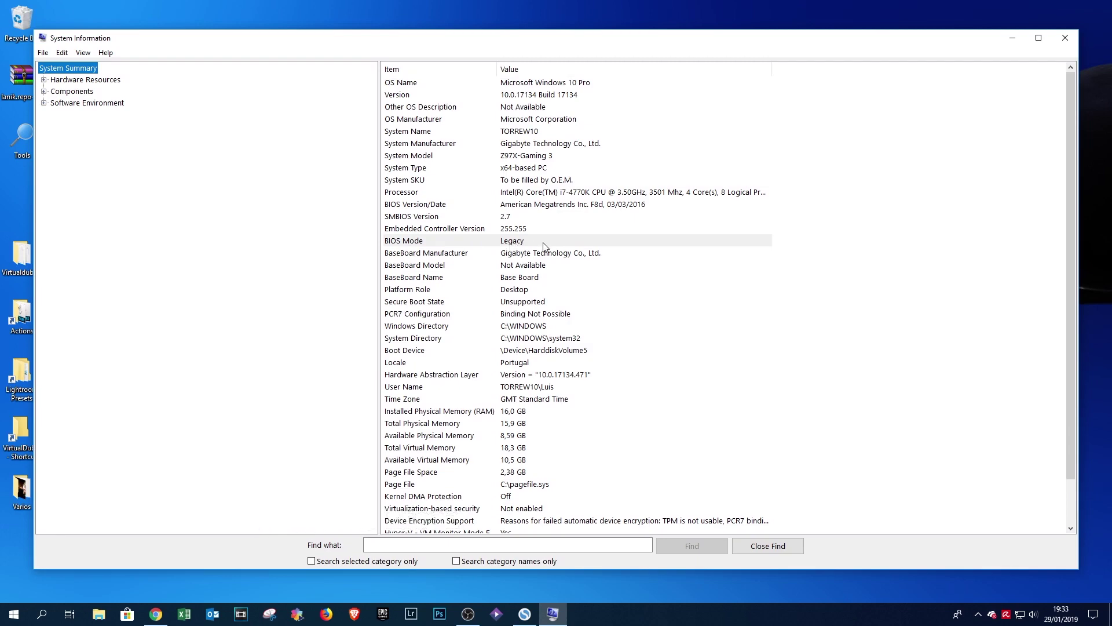
Close System Information, download rufus-3.4.exe from rufus.ie to the Desktop, and minimize Brave.
{"action": "left_click", "coordinate": [1066, 38]}
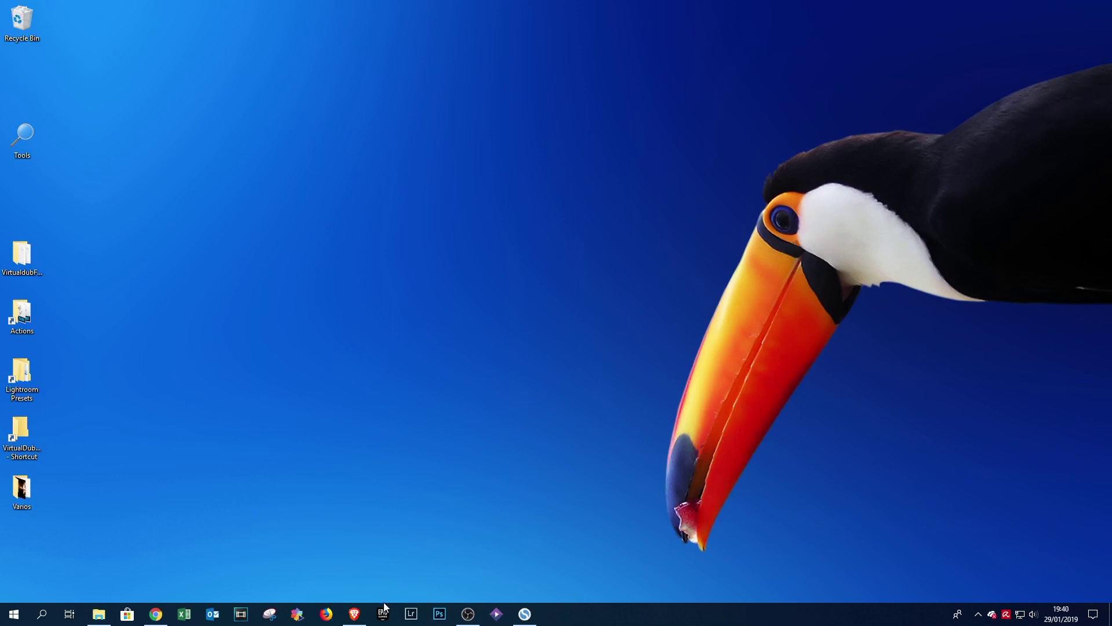
{"action": "left_click", "coordinate": [355, 615]}
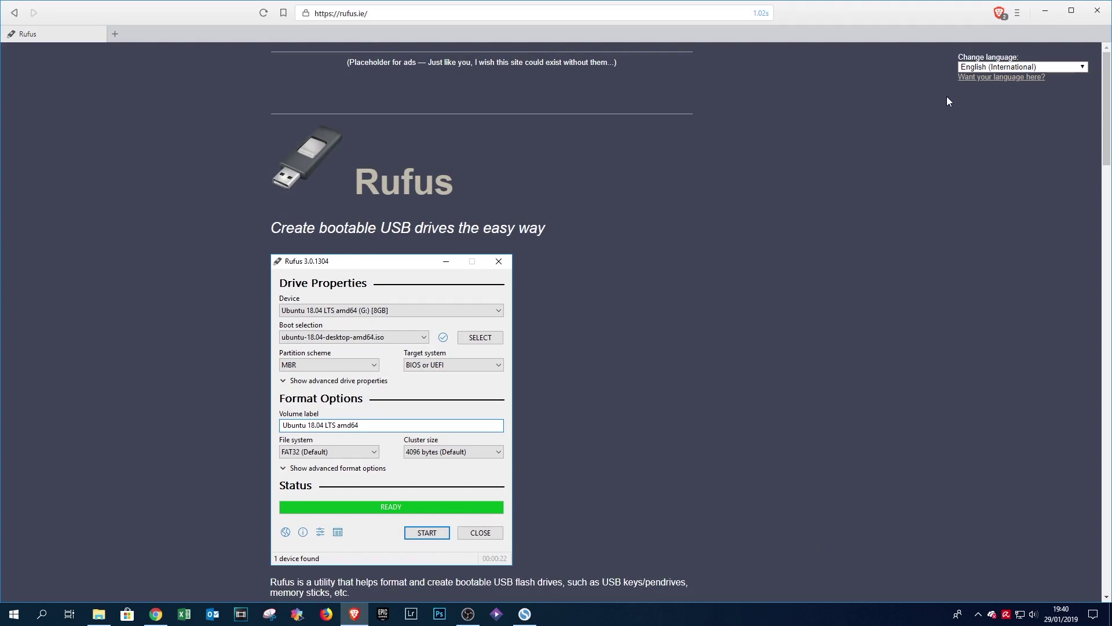
{"action": "scroll", "coordinate": [799, 323], "scroll_direction": "down", "scroll_amount": 6}
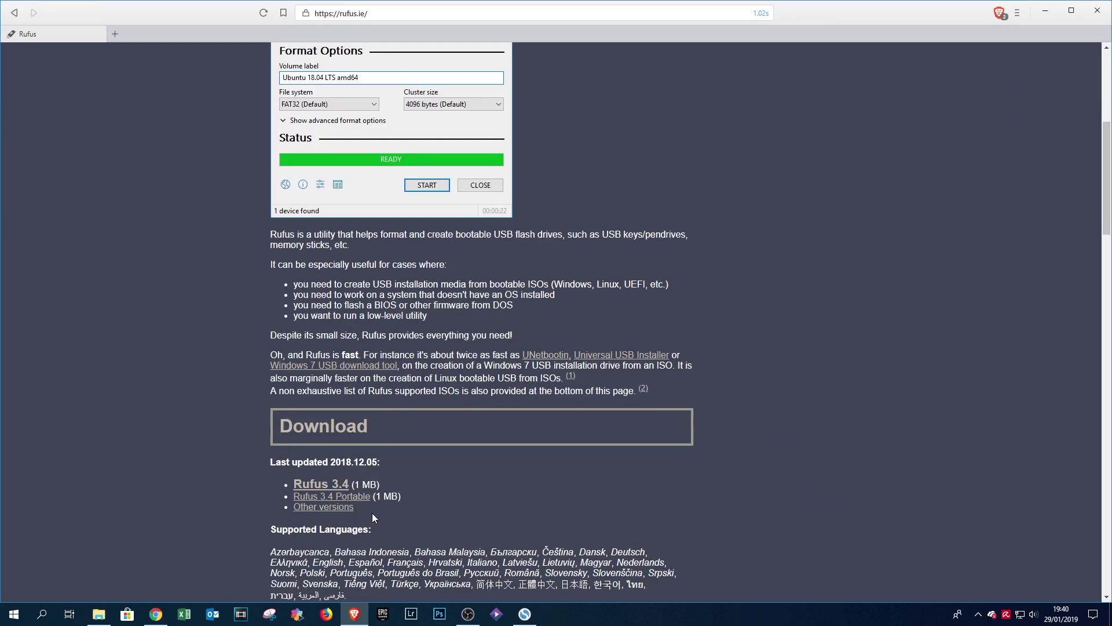
{"action": "left_click", "coordinate": [322, 490]}
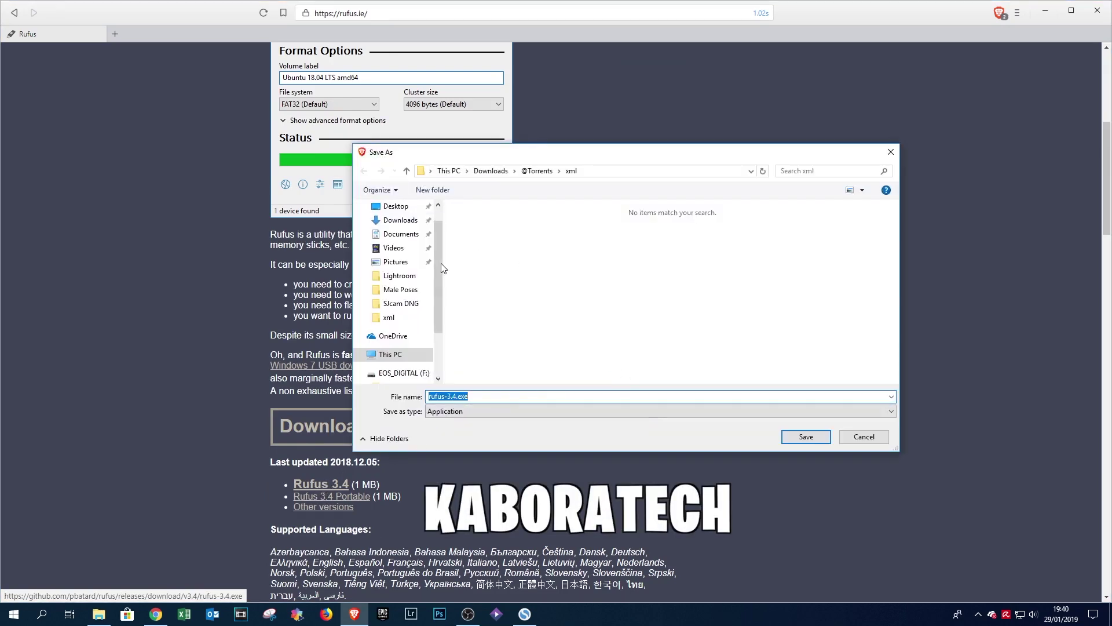
{"action": "left_click", "coordinate": [398, 206]}
{"action": "left_click", "coordinate": [806, 437]}
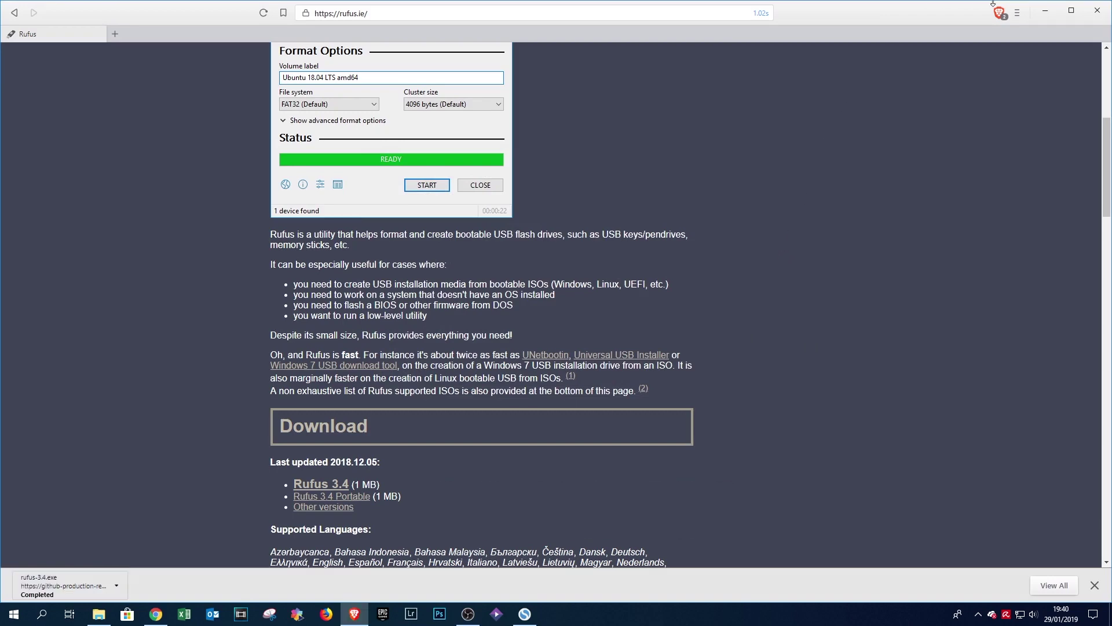
{"action": "left_click", "coordinate": [1045, 10]}
Move the rufus-3.4.exe desktop icon beside the Windows 10 folder.
{"action": "left_click_drag", "start_coordinate": [19, 93], "coordinate": [239, 96]}
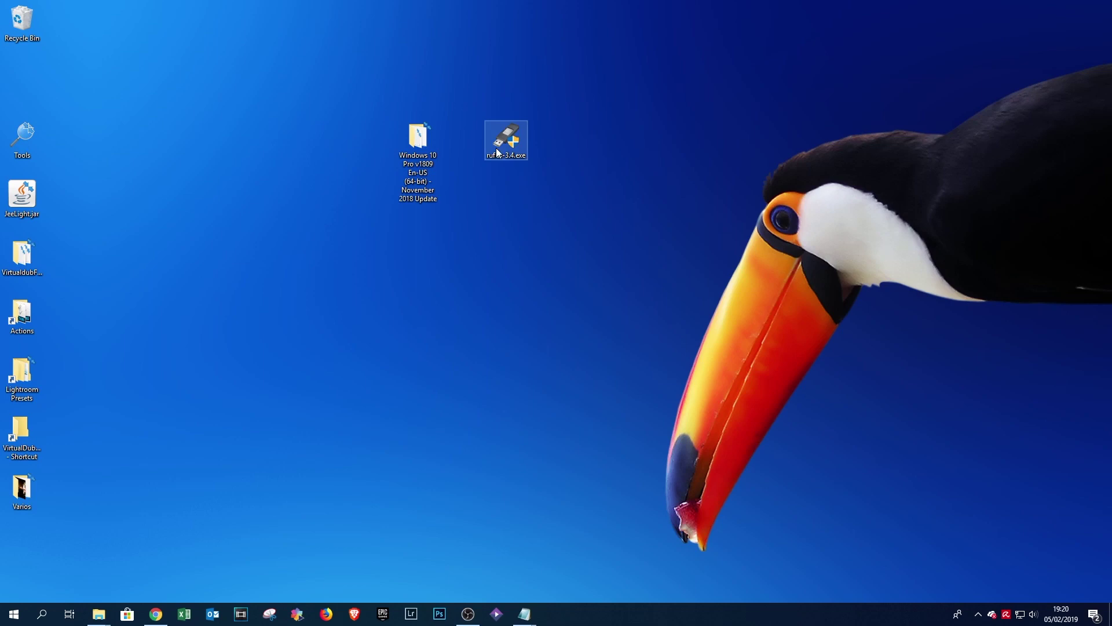
{"action": "left_click_drag", "start_coordinate": [497, 152], "coordinate": [497, 162]}
{"action": "left_click", "coordinate": [426, 228]}
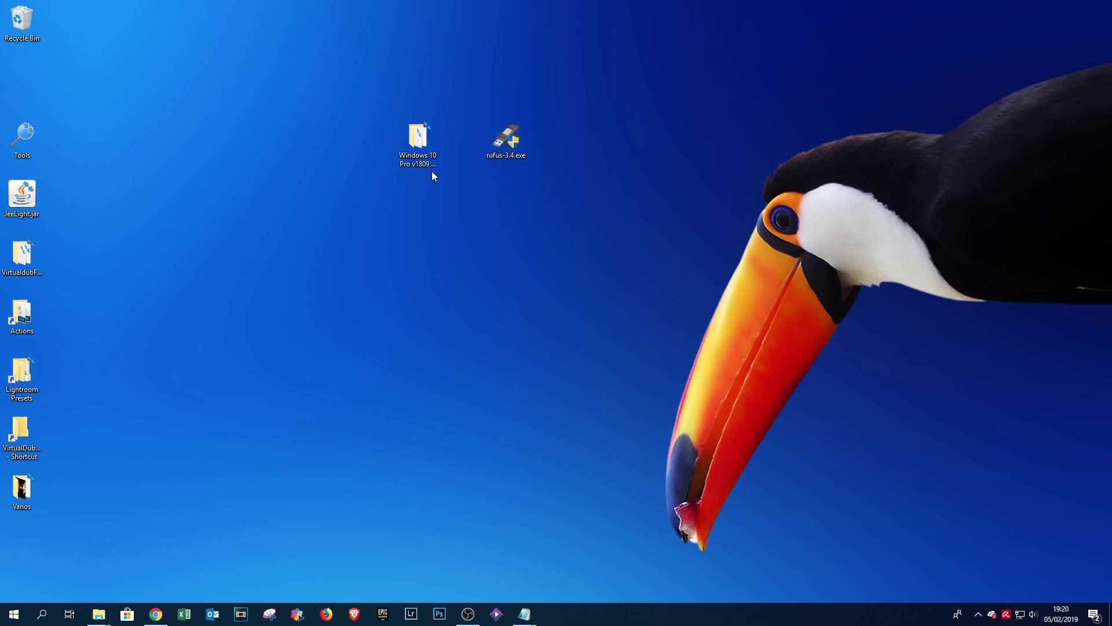
Open Installation.txt from the Windows 10 Pro v1809 folder and highlight its Rufus UEFI/Legacy notes.
{"action": "double_click", "coordinate": [401, 132]}
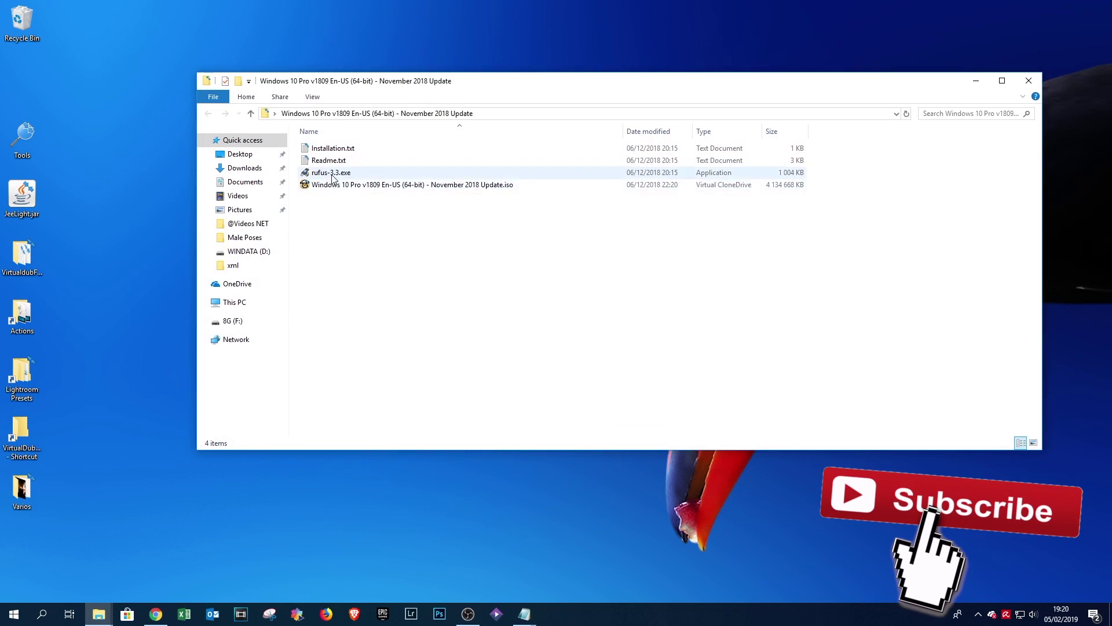
{"action": "double_click", "coordinate": [350, 149]}
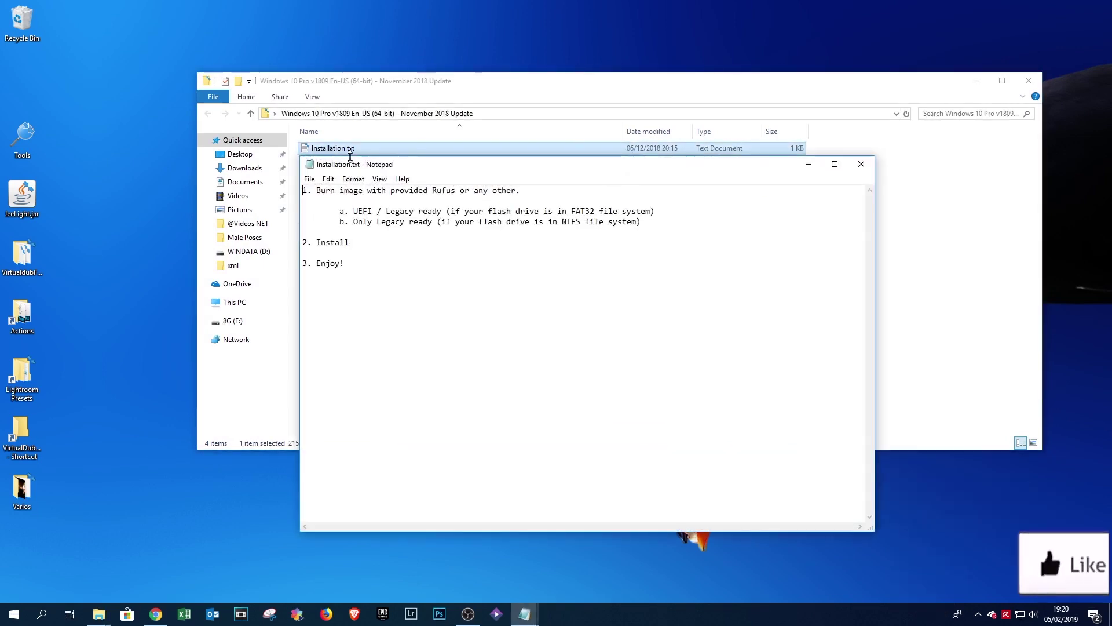
{"action": "left_click_drag", "start_coordinate": [316, 190], "coordinate": [546, 192]}
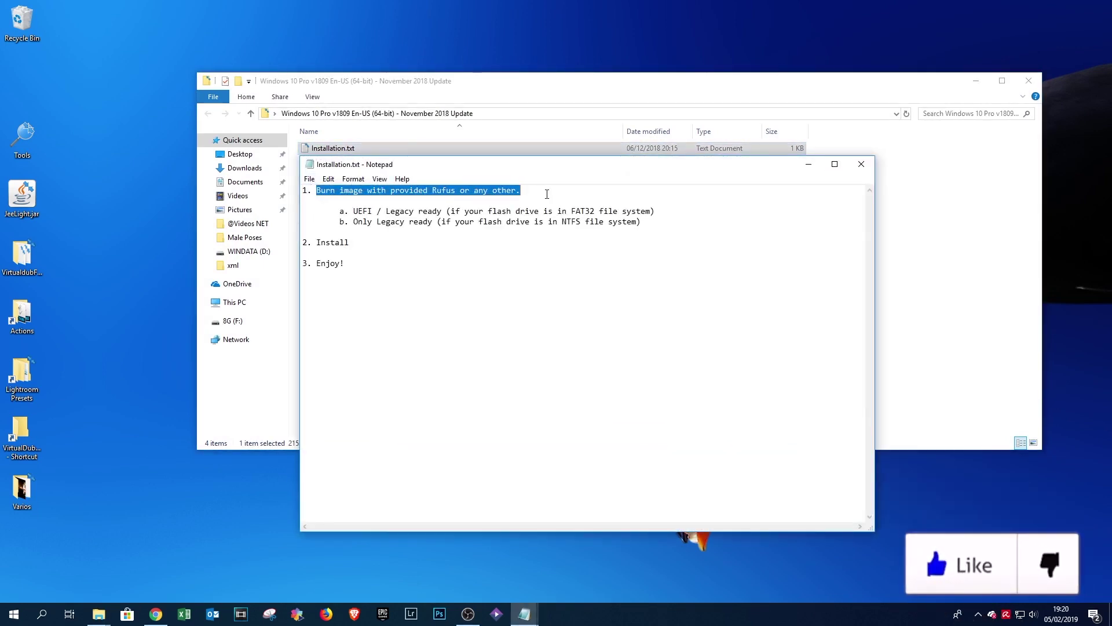
{"action": "left_click", "coordinate": [541, 238]}
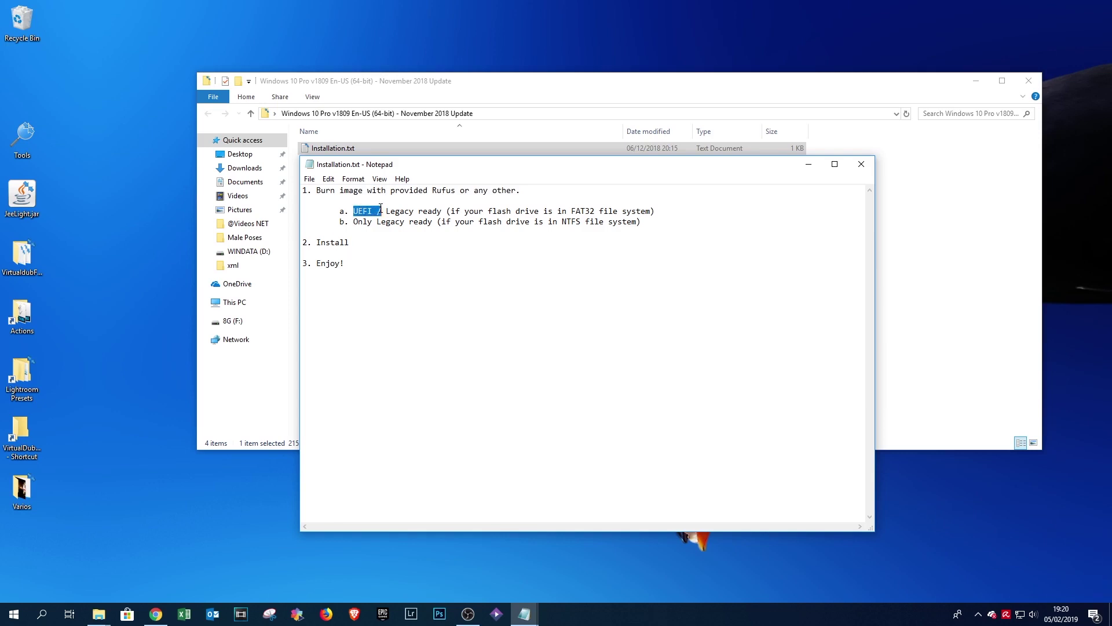
{"action": "left_click_drag", "start_coordinate": [431, 208], "coordinate": [666, 212]}
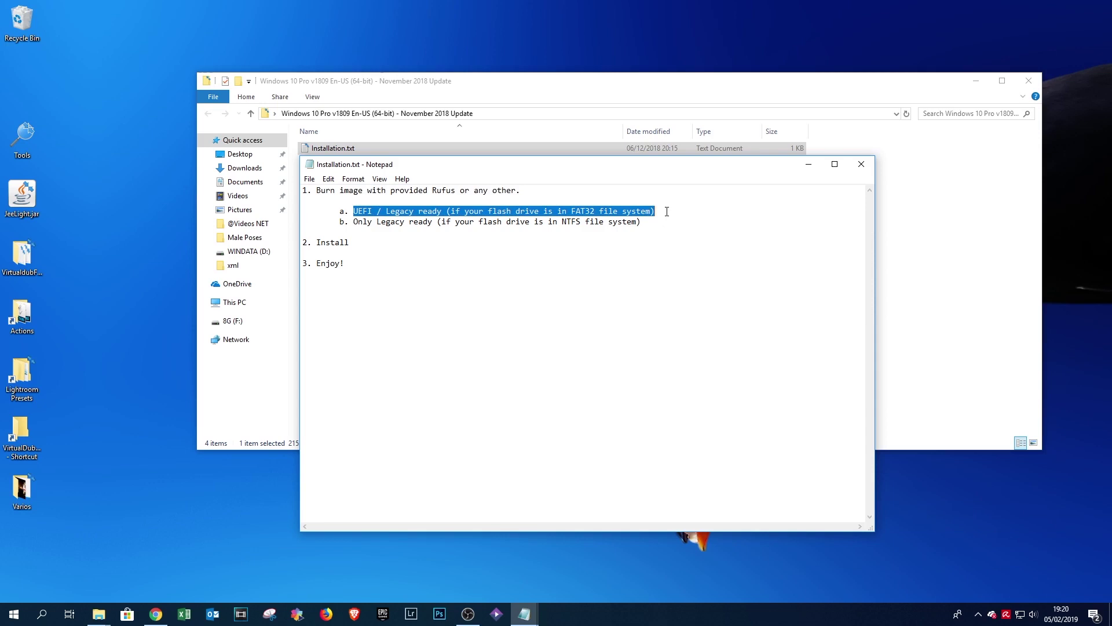
{"action": "left_click_drag", "start_coordinate": [354, 222], "coordinate": [719, 235]}
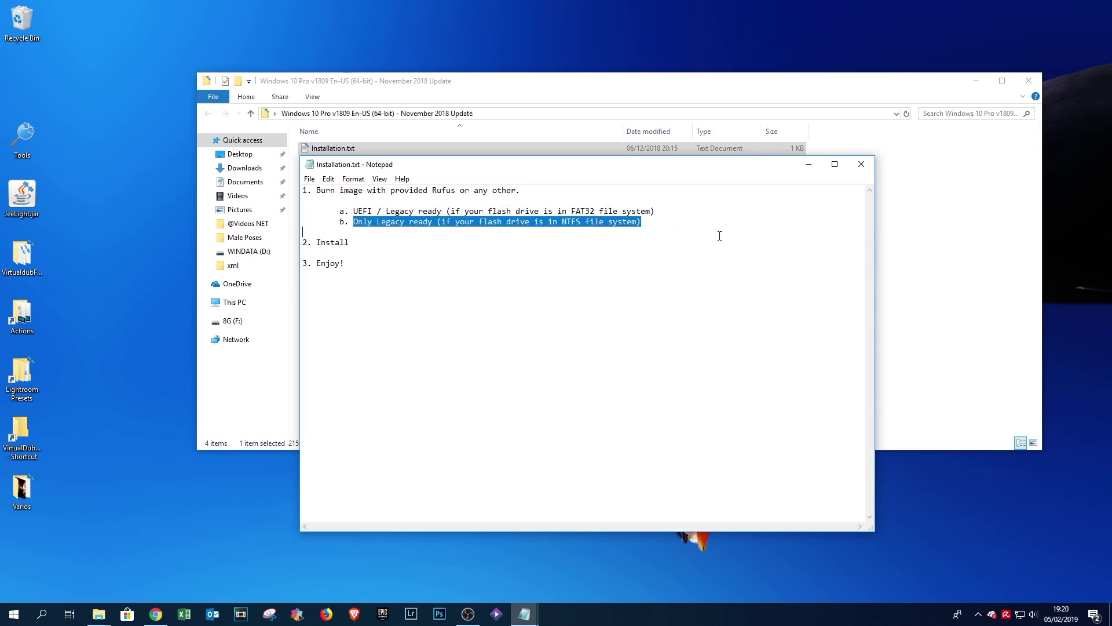
{"action": "double_click", "coordinate": [562, 223]}
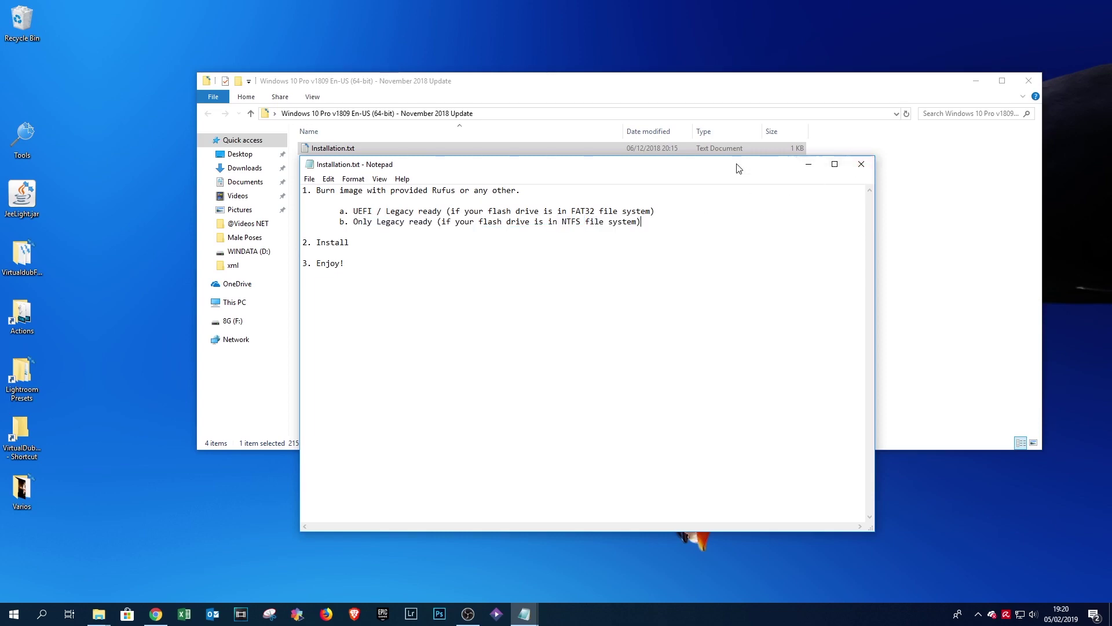
{"action": "left_click_drag", "start_coordinate": [739, 168], "coordinate": [917, 177]}
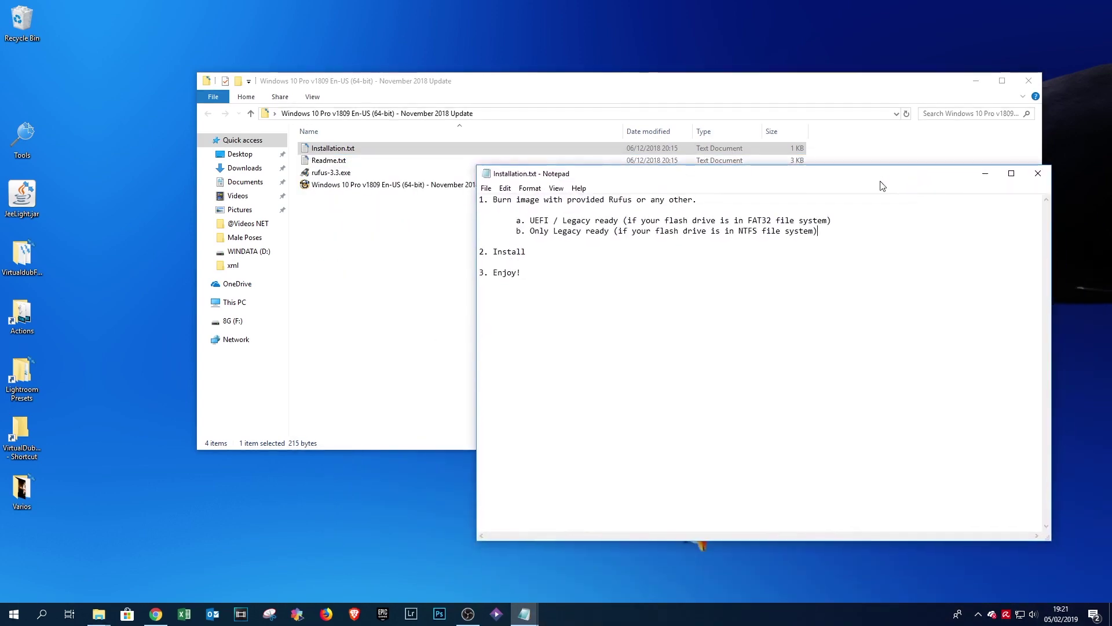
Check the 8G (F:) drive's properties, then close the Installation.txt notes.
{"action": "right_click", "coordinate": [226, 321]}
{"action": "left_click", "coordinate": [266, 592]}
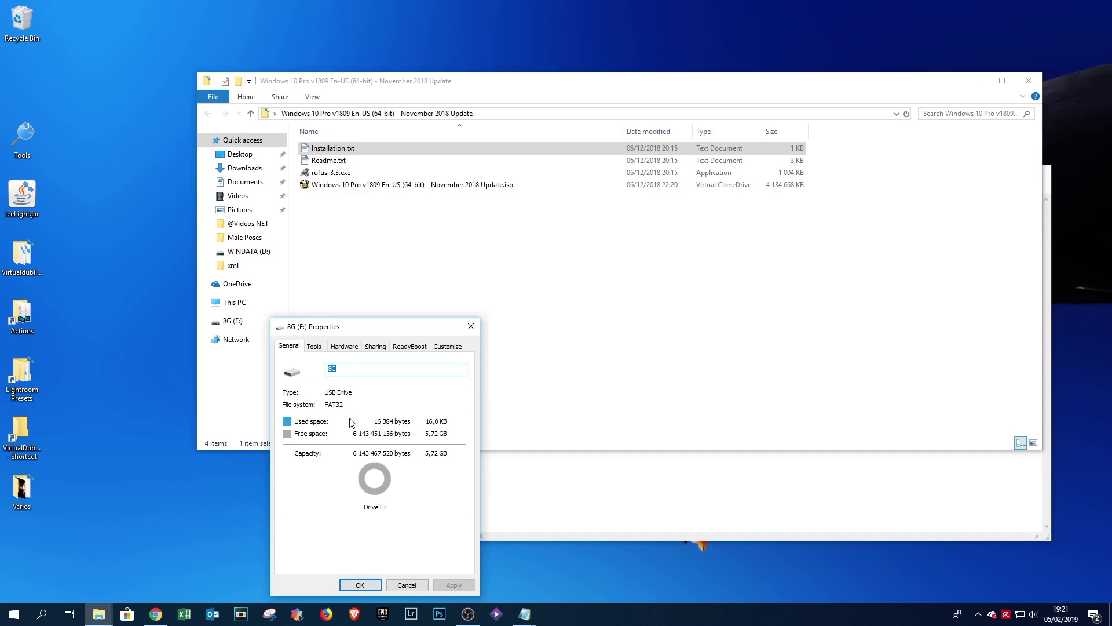
{"action": "left_click", "coordinate": [359, 585]}
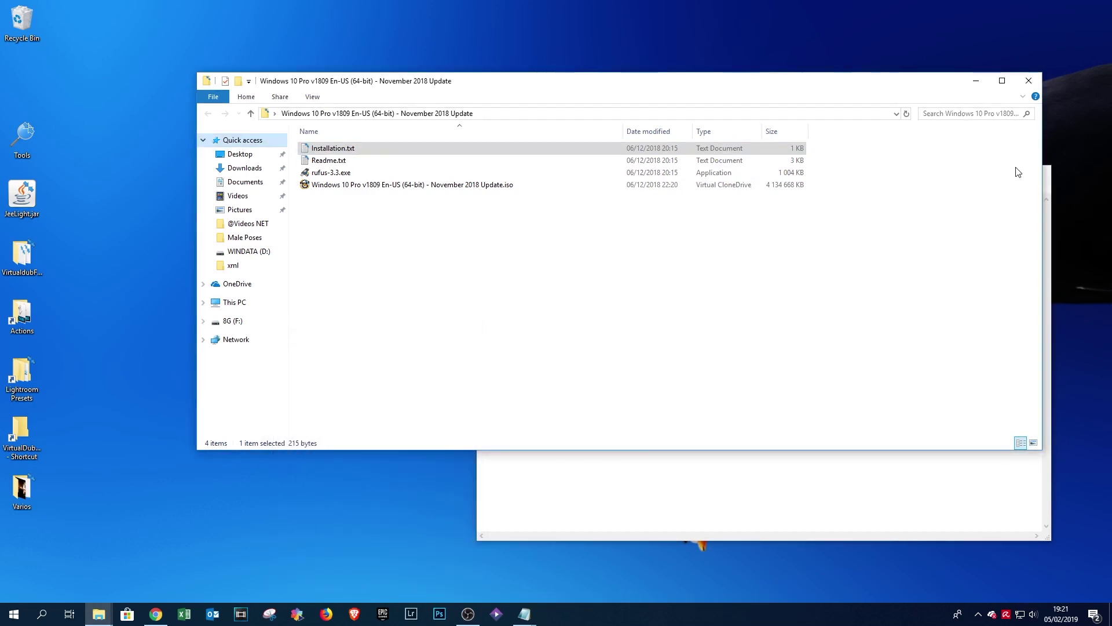
{"action": "left_click", "coordinate": [832, 491]}
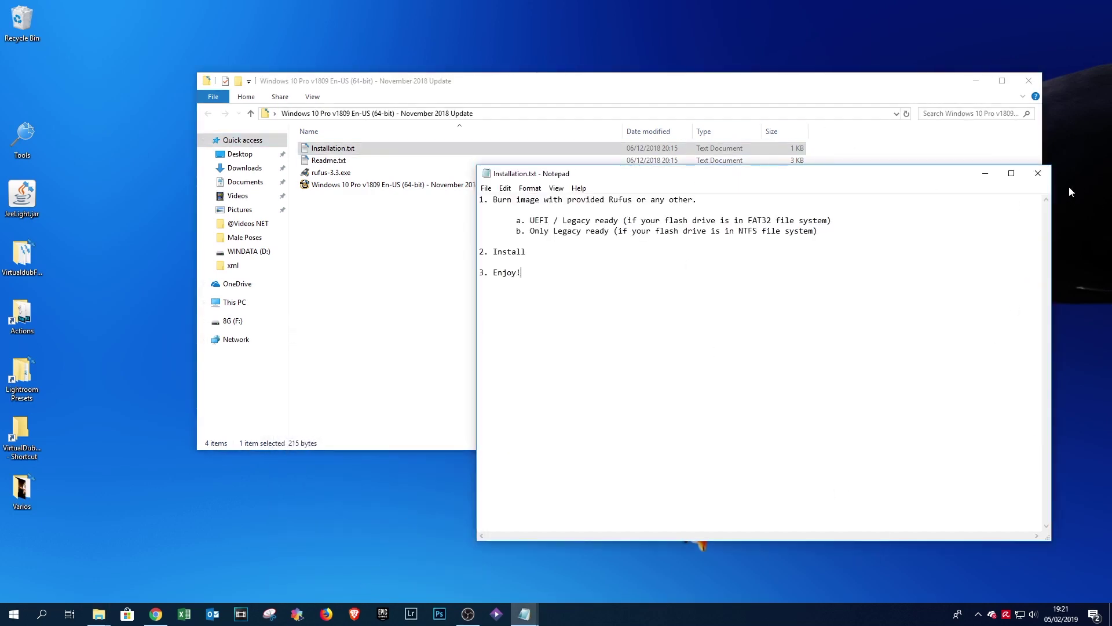
{"action": "left_click", "coordinate": [1045, 179]}
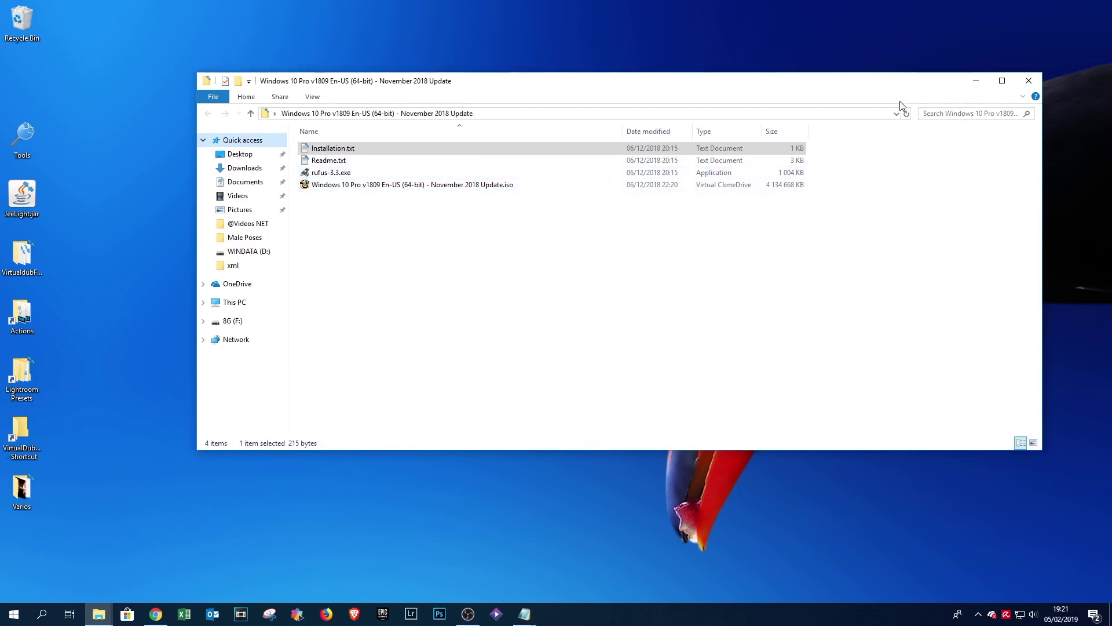
Launch Rufus 3.4 and select the Windows 10 Pro v1809 ISO as the boot image.
{"action": "left_click", "coordinate": [1037, 84]}
{"action": "double_click", "coordinate": [507, 141]}
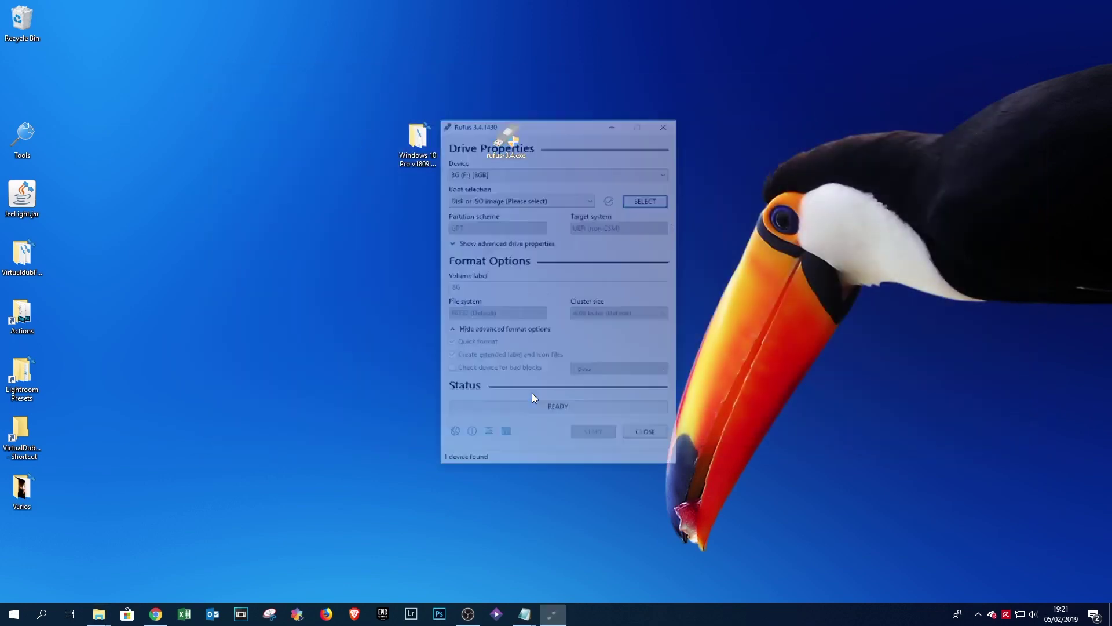
{"action": "left_click_drag", "start_coordinate": [537, 126], "coordinate": [670, 90]}
{"action": "left_click", "coordinate": [722, 158]}
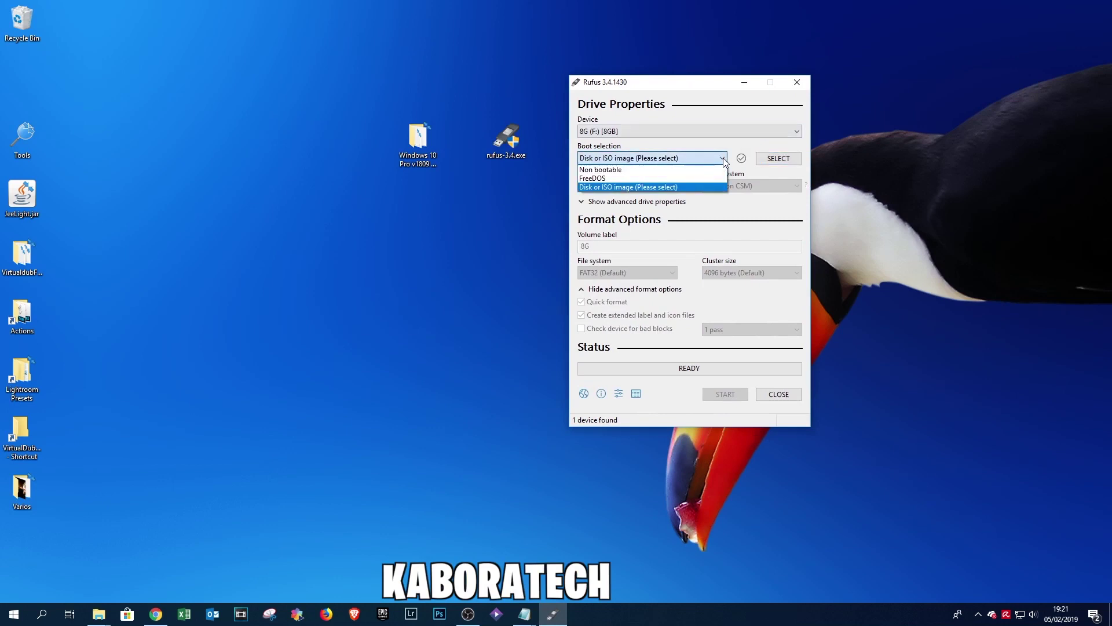
{"action": "left_click", "coordinate": [642, 187]}
{"action": "left_click", "coordinate": [776, 159]}
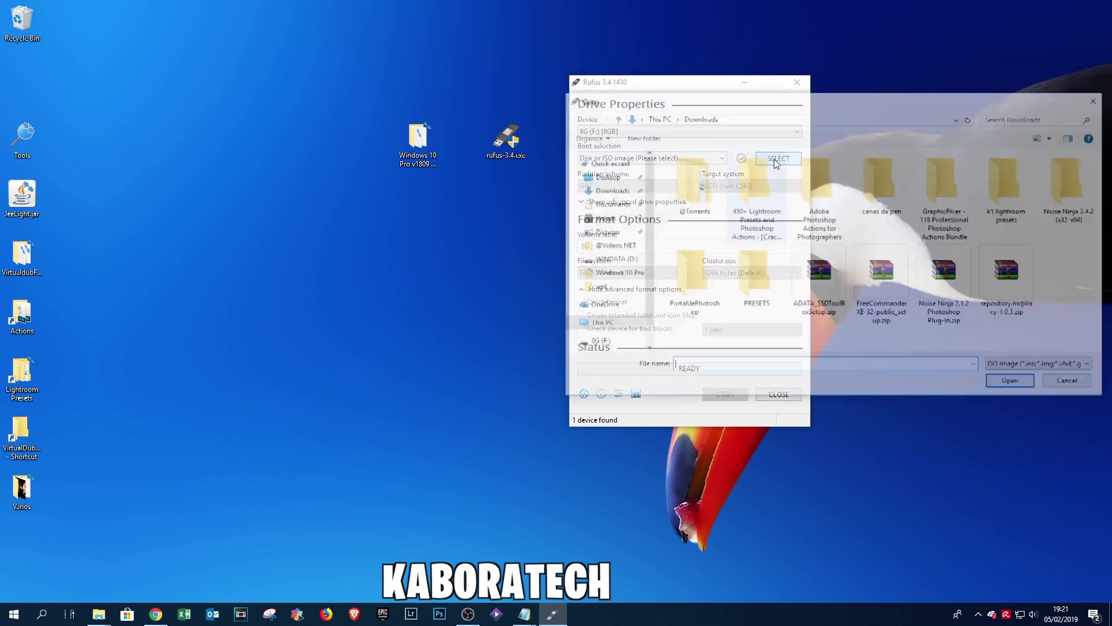
{"action": "left_click", "coordinate": [413, 169]}
{"action": "left_click", "coordinate": [713, 382]}
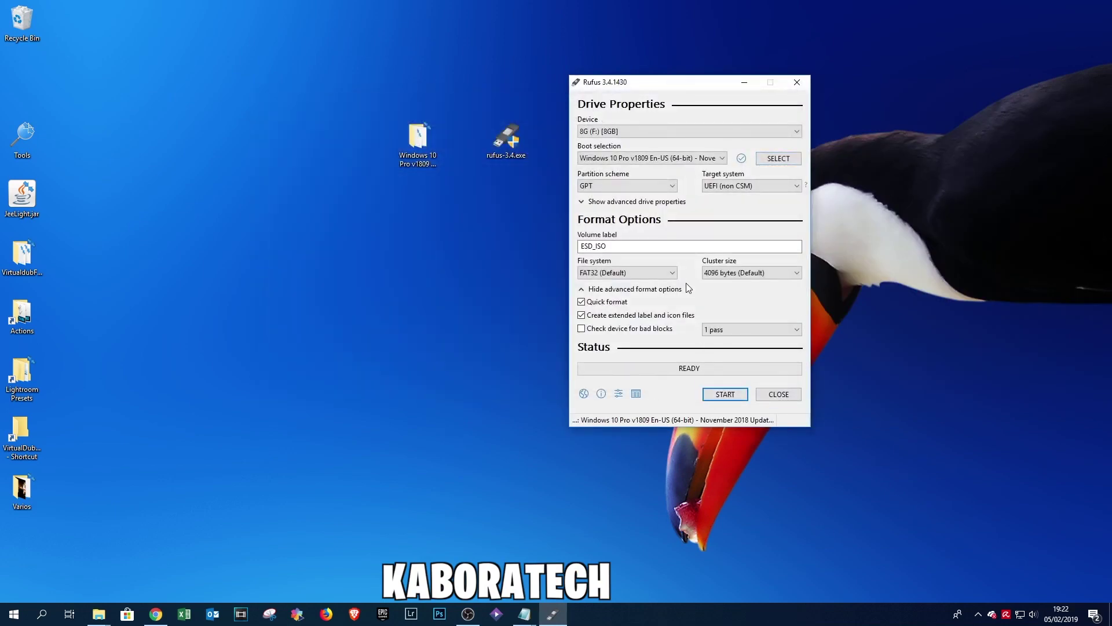
Keep UEFI (non CSM) as target system and change the volume label to 'Win10'.
{"action": "left_click", "coordinate": [797, 187]}
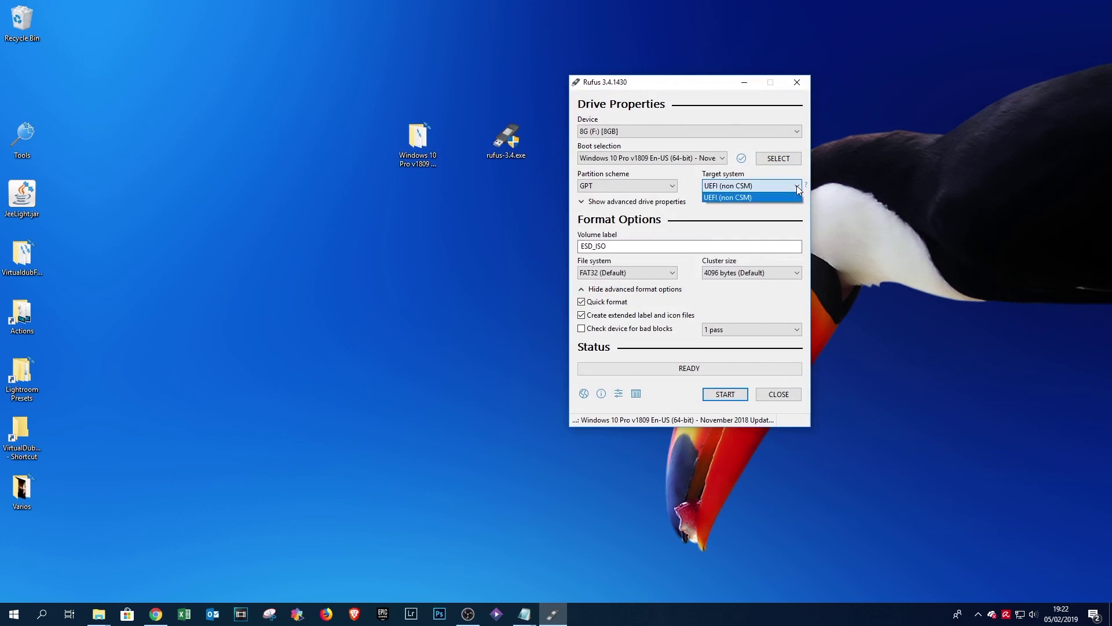
{"action": "left_click", "coordinate": [736, 198]}
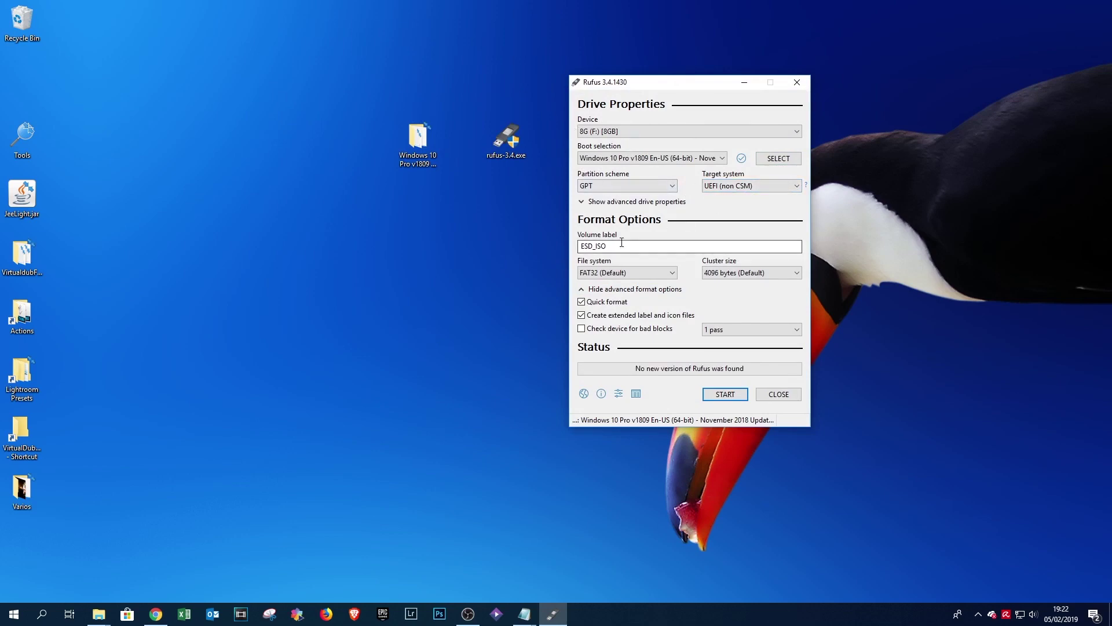
{"action": "left_click_drag", "start_coordinate": [614, 246], "coordinate": [558, 241]}
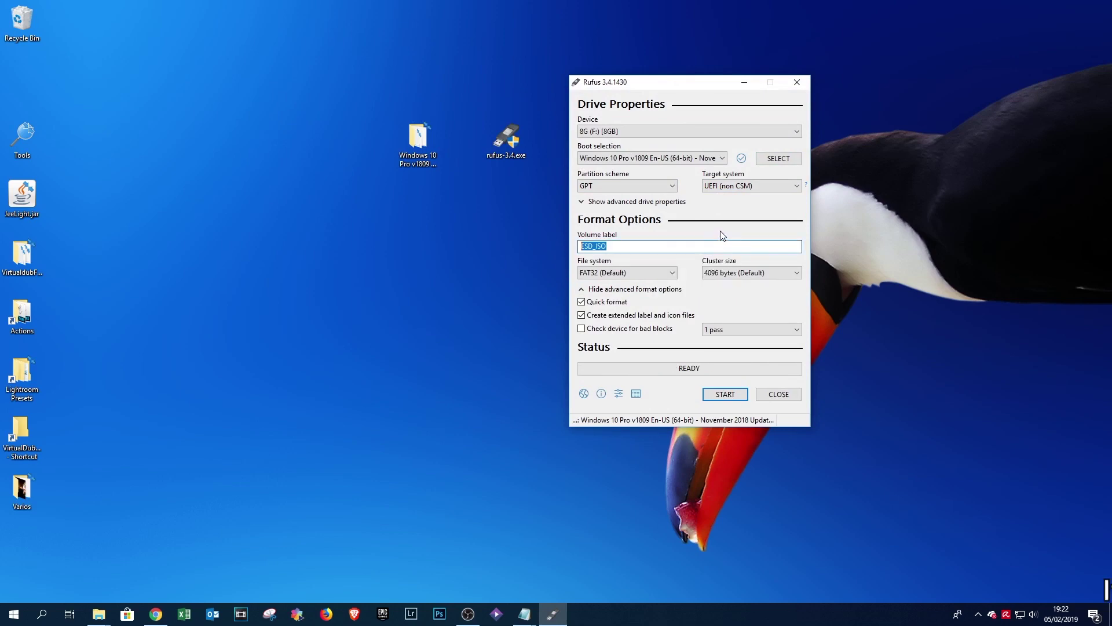
{"action": "type", "text": "Win 10"}
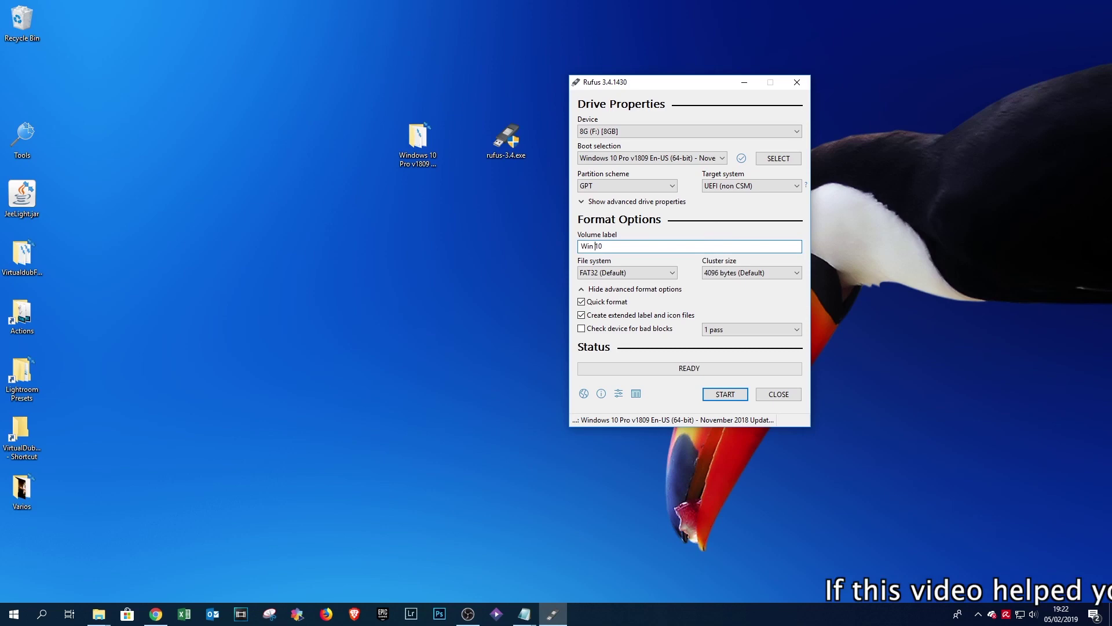
{"action": "key", "text": "Left"}
{"action": "key", "text": "Left"}
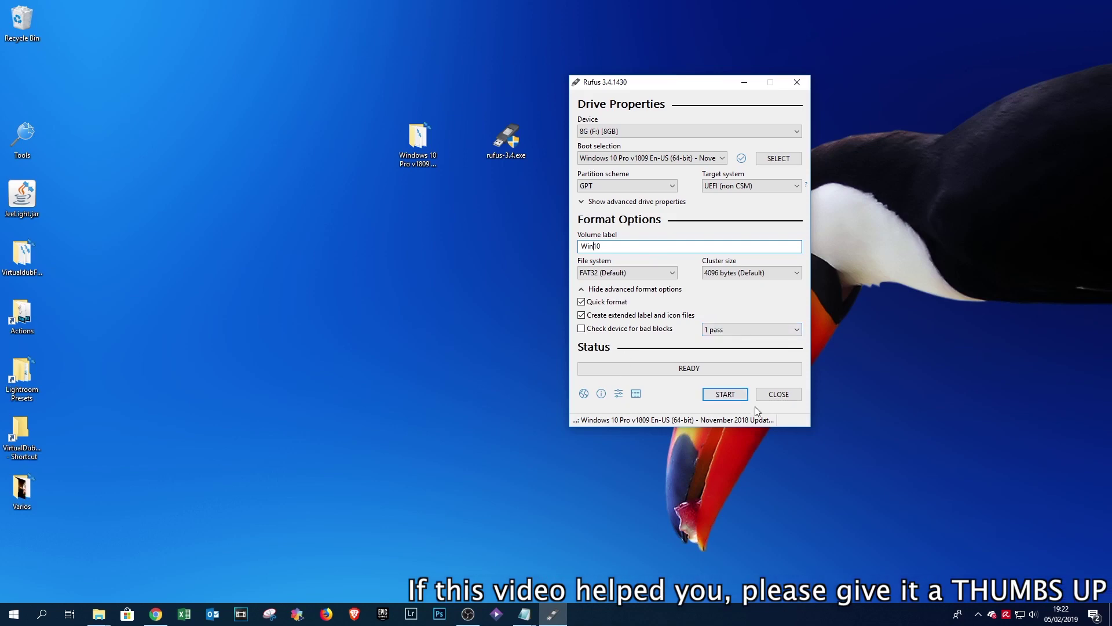
Start writing the ISO, accept the data-erase warning, and open WIN10 (F:) in Explorer.
{"action": "left_click", "coordinate": [724, 396]}
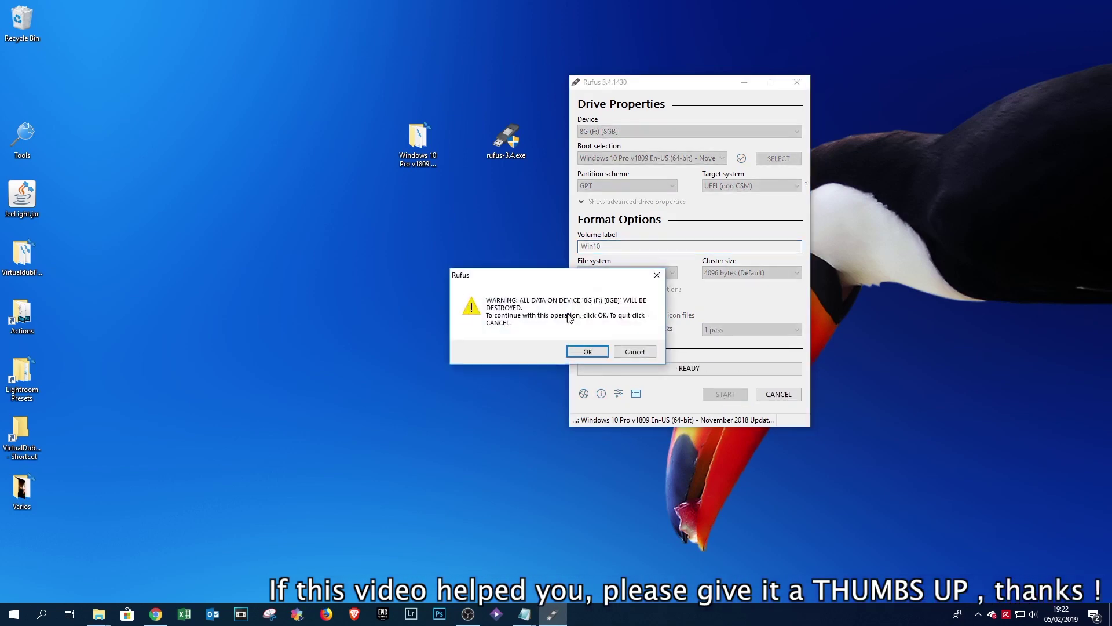
{"action": "left_click", "coordinate": [597, 353]}
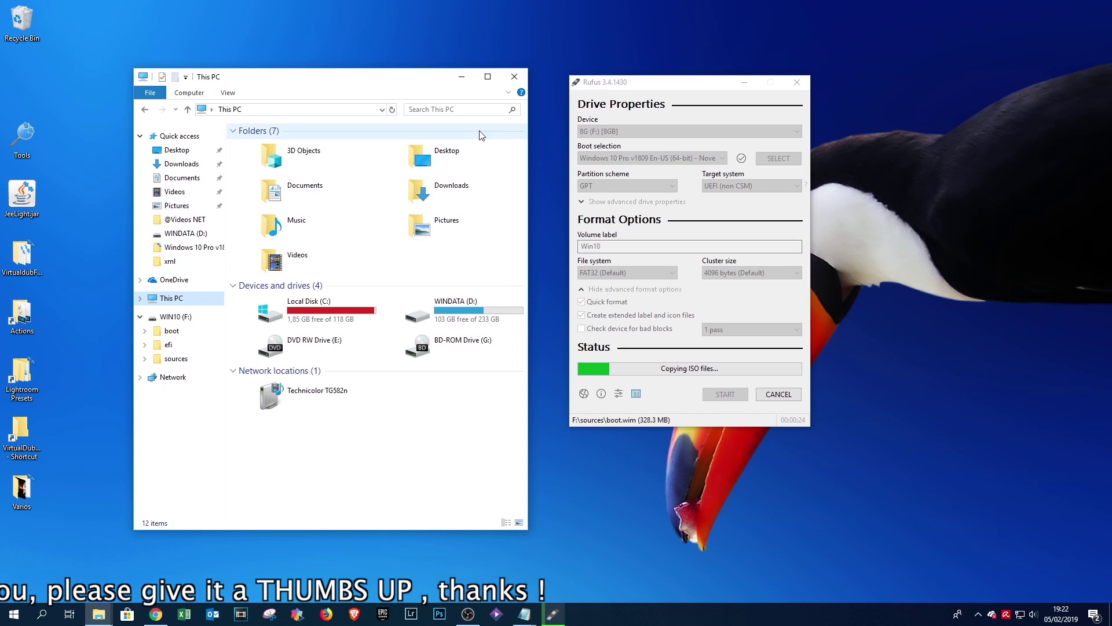
{"action": "left_click", "coordinate": [176, 317]}
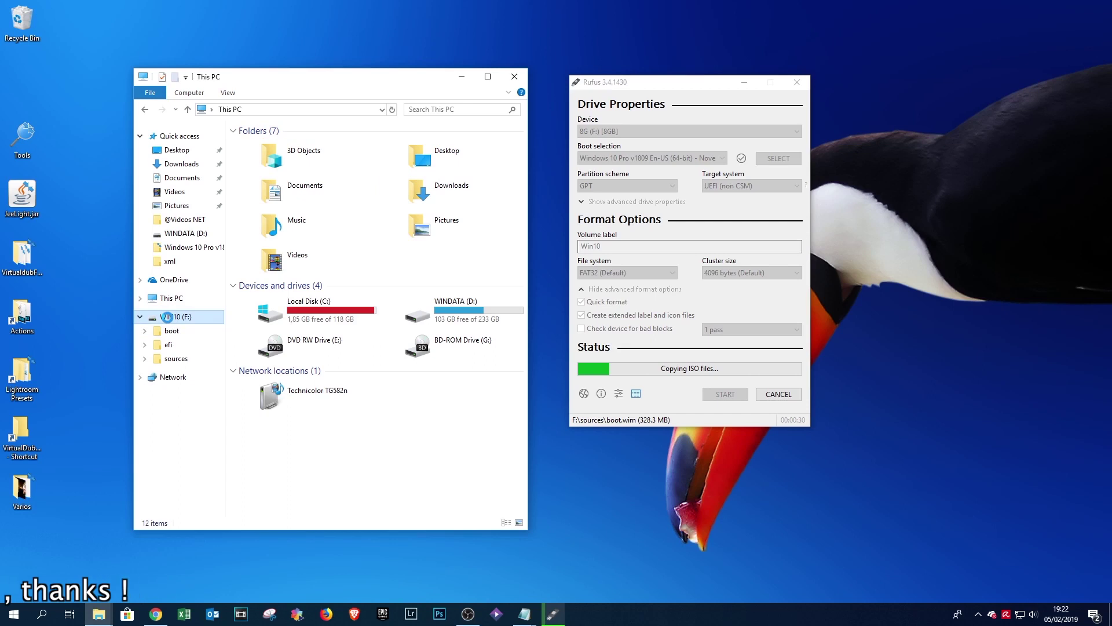
{"action": "right_click", "coordinate": [169, 320]}
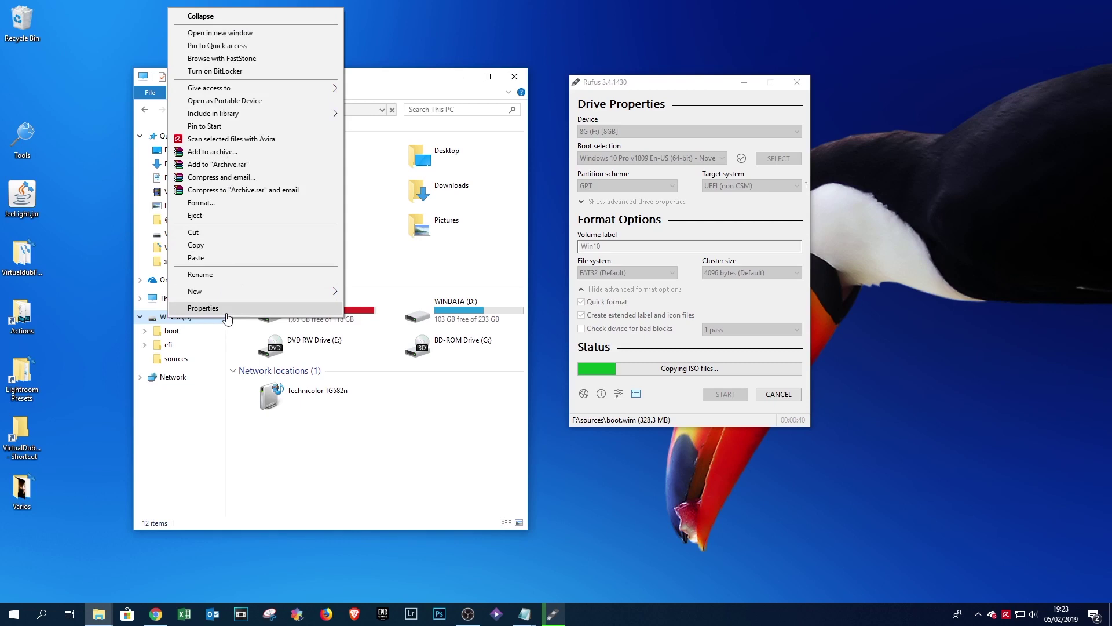
{"action": "left_click", "coordinate": [216, 445]}
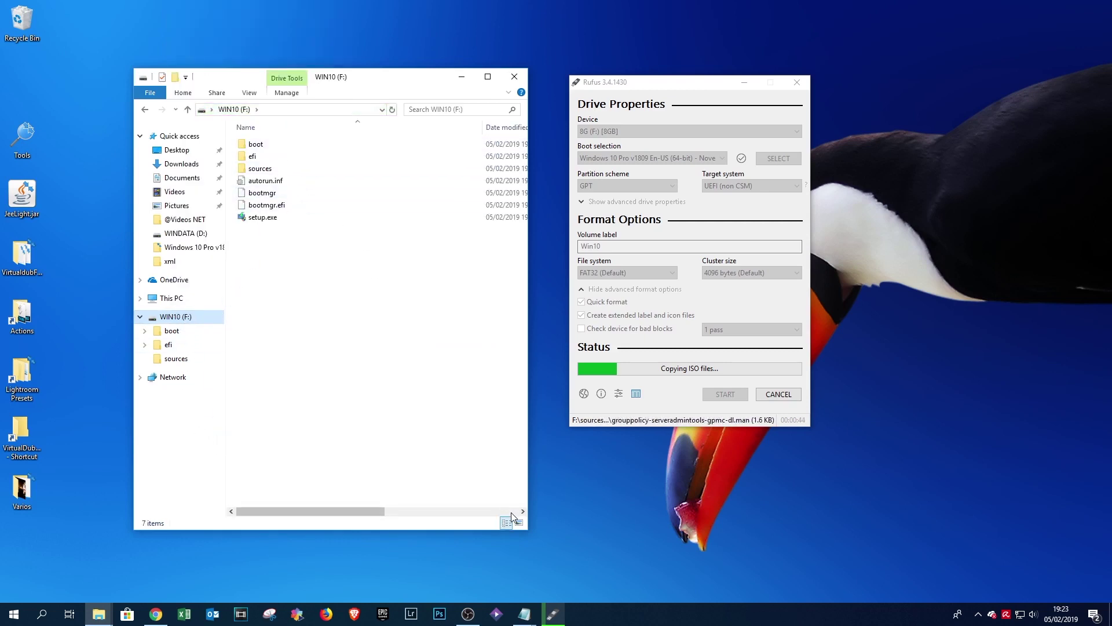
{"action": "left_click_drag", "start_coordinate": [528, 529], "coordinate": [543, 429]}
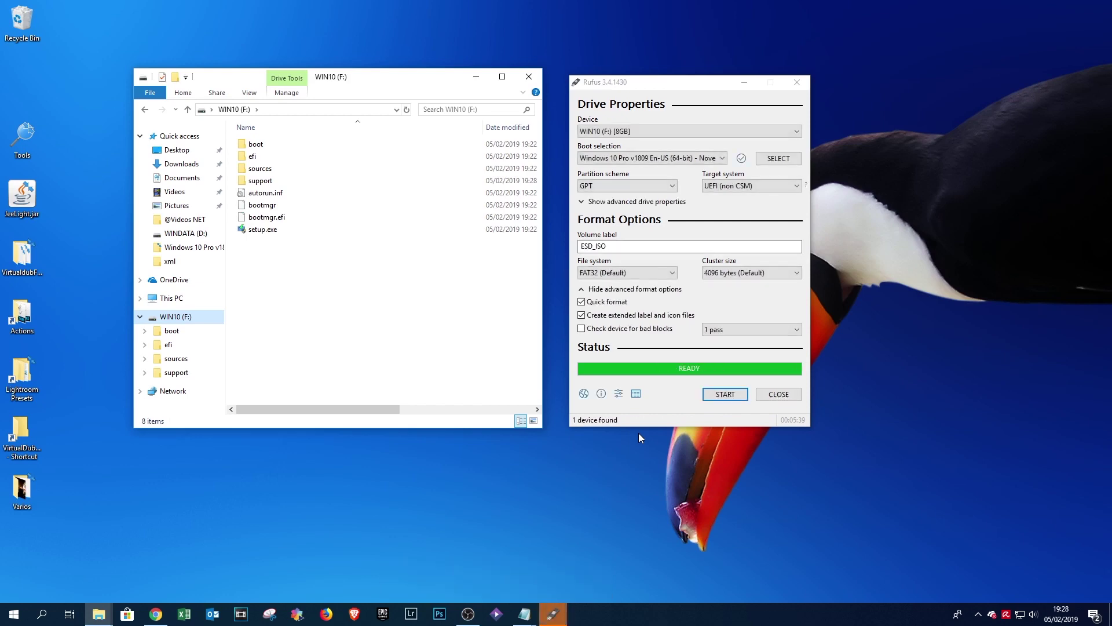
Close Rufus, confirm WIN10 (F:) is FAT32 in its properties, and close its window.
{"action": "left_click", "coordinate": [782, 395]}
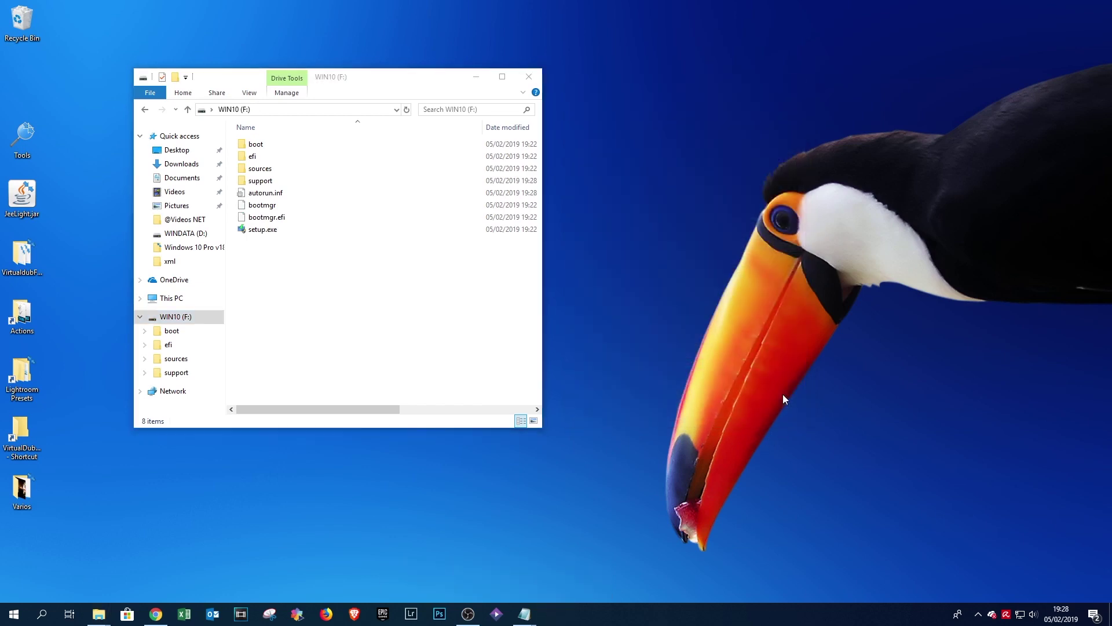
{"action": "right_click", "coordinate": [174, 316]}
{"action": "left_click", "coordinate": [221, 308]}
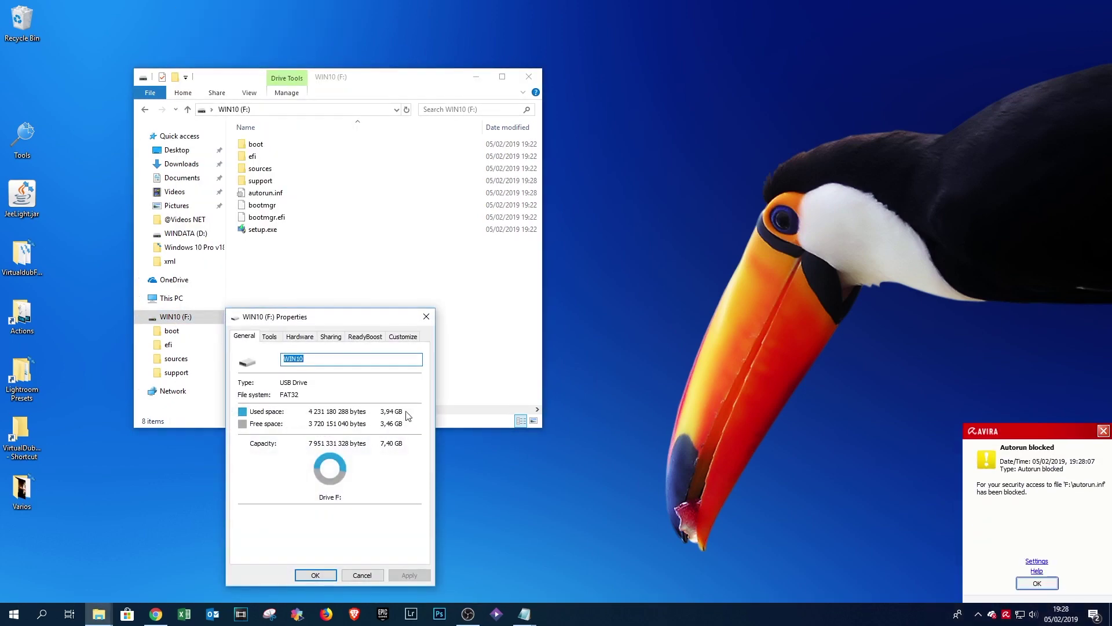
{"action": "left_click", "coordinate": [315, 575]}
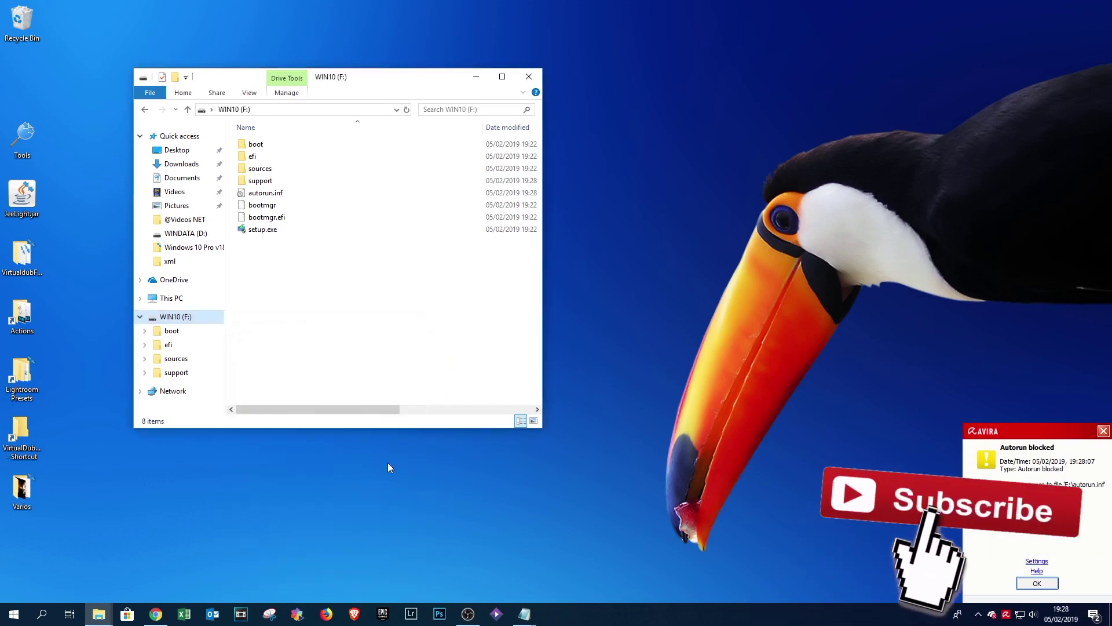
{"action": "left_click", "coordinate": [528, 75]}
Dismiss the antivirus notification and safely eject the WIN10 (F:) USB drive.
{"action": "left_click", "coordinate": [1103, 432]}
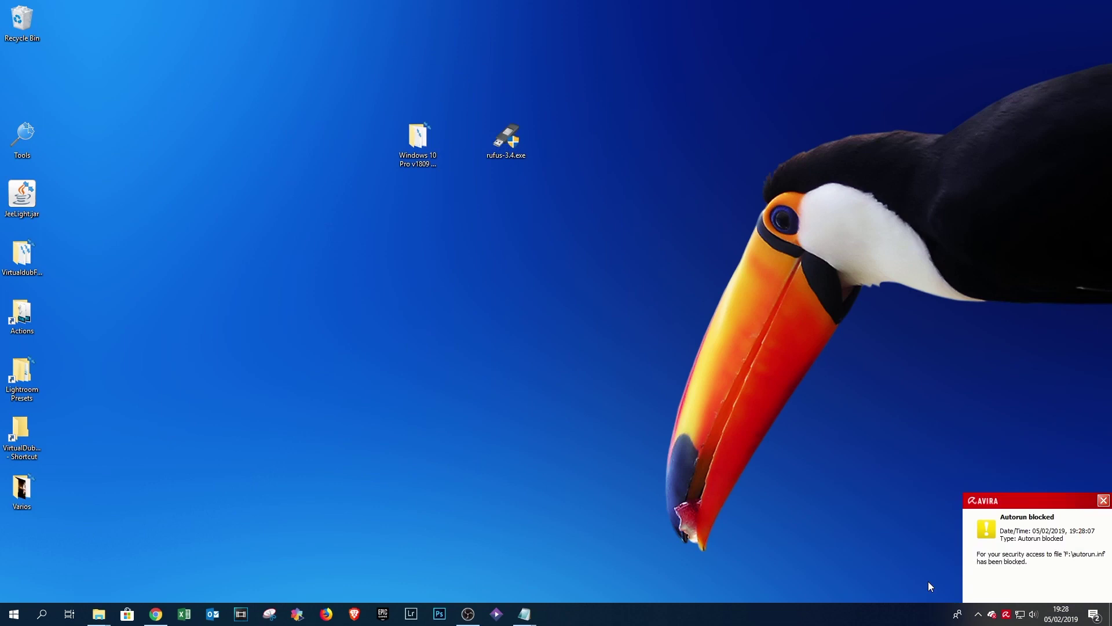
{"action": "left_click", "coordinate": [978, 614]}
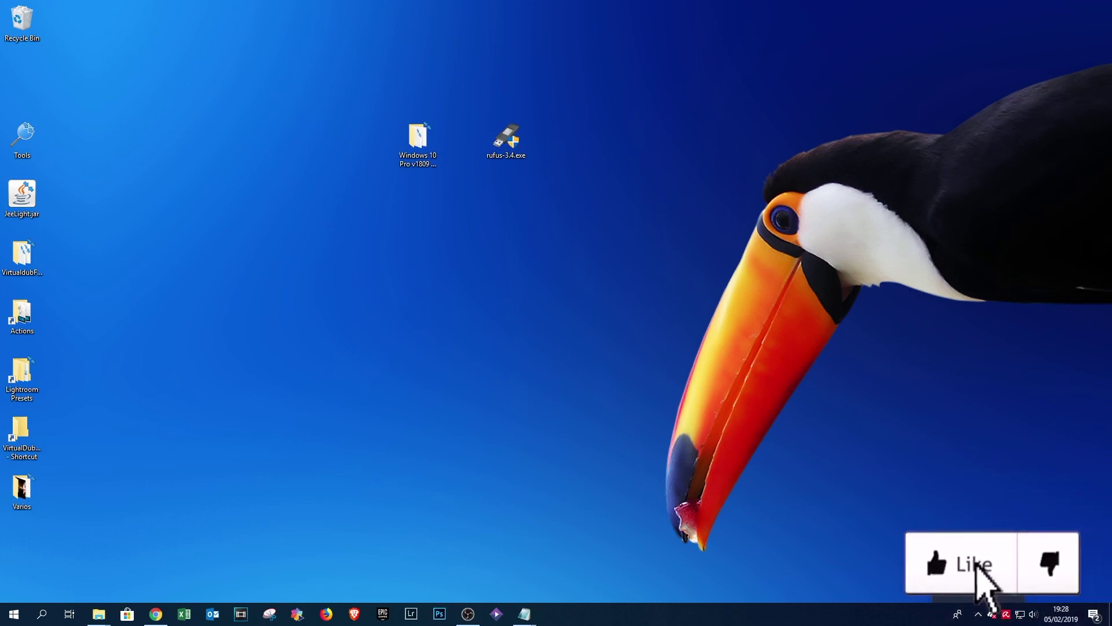
{"action": "left_click", "coordinate": [943, 544]}
{"action": "left_click", "coordinate": [996, 570]}
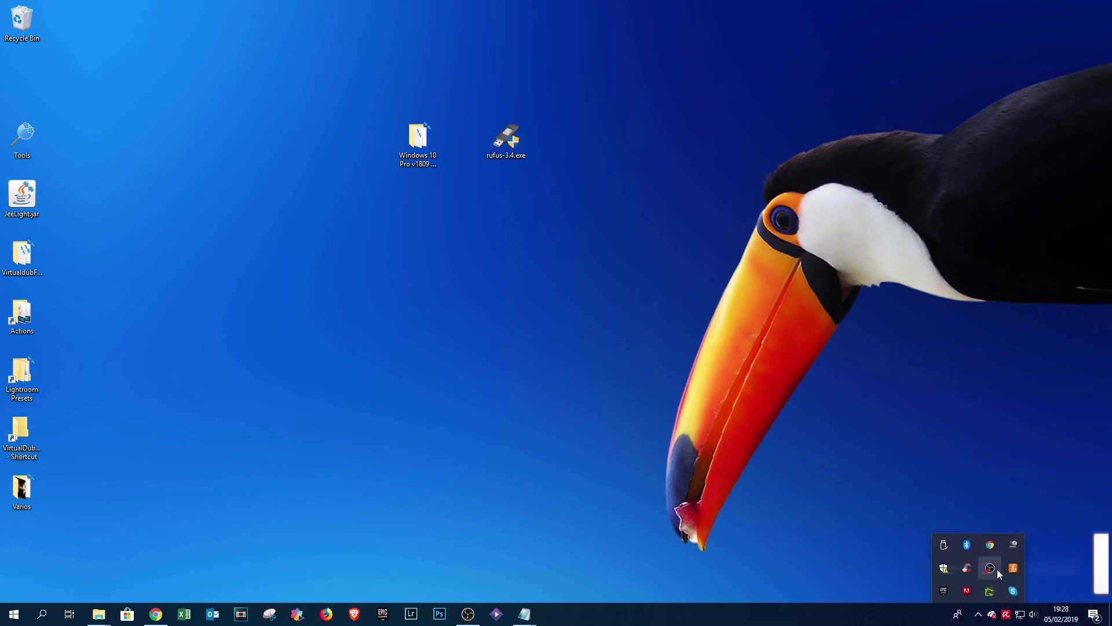